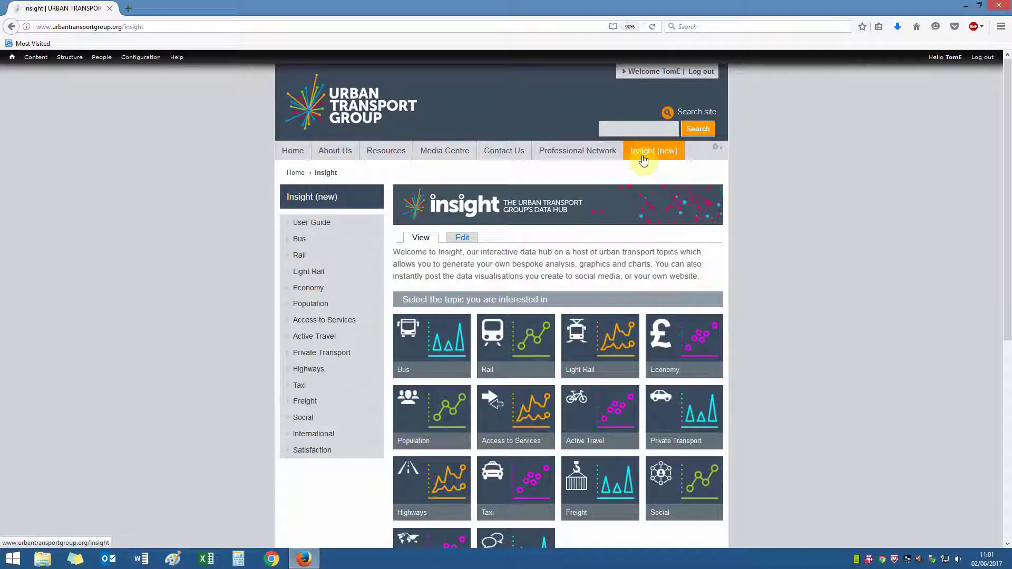
Step: Open the Bus topic and pop out the Bus Trips Per Head of Population chart with its data options displayed
left_click(427, 335)
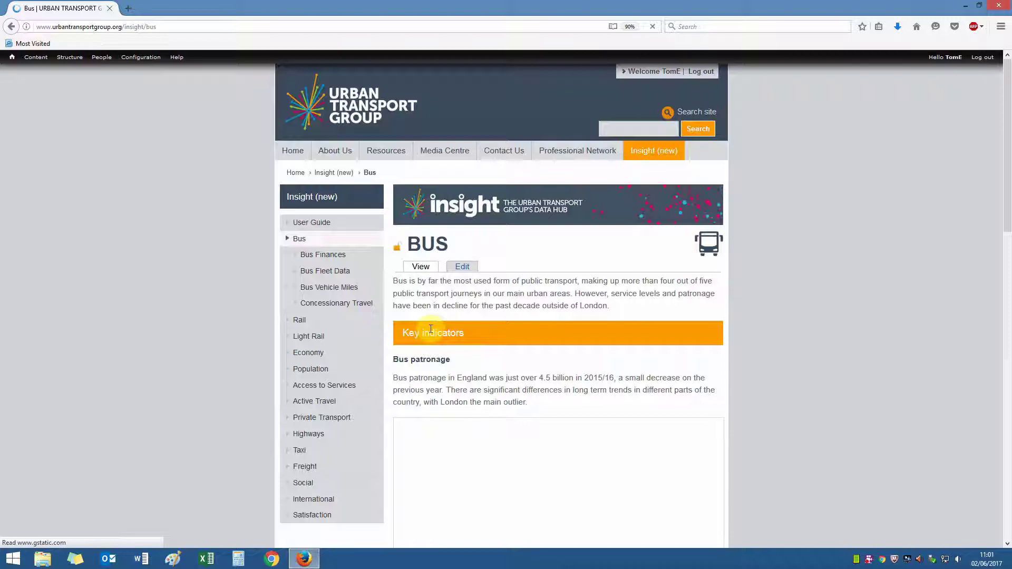
scroll(431, 352, "down", 10)
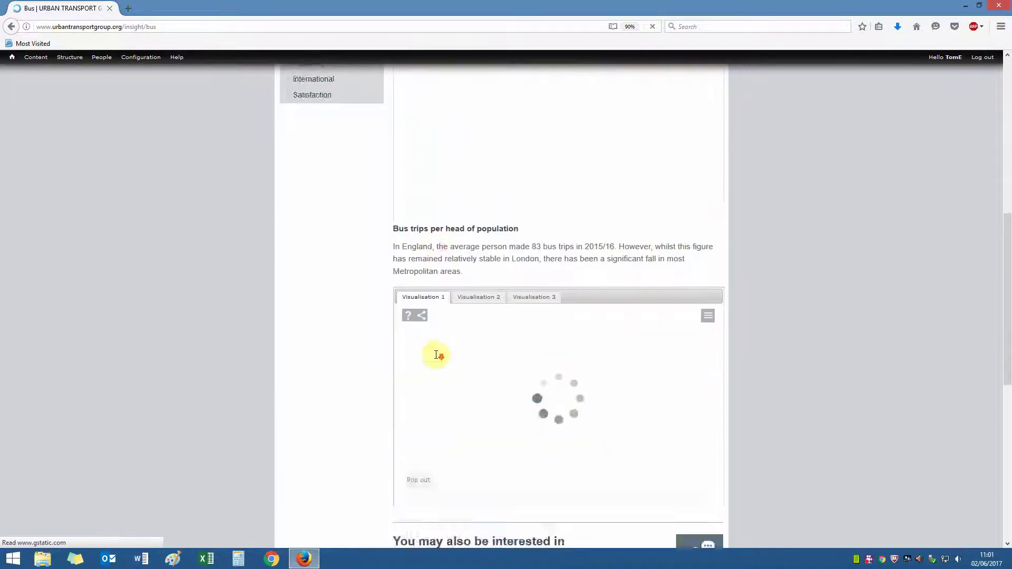
scroll(438, 358, "down", 4)
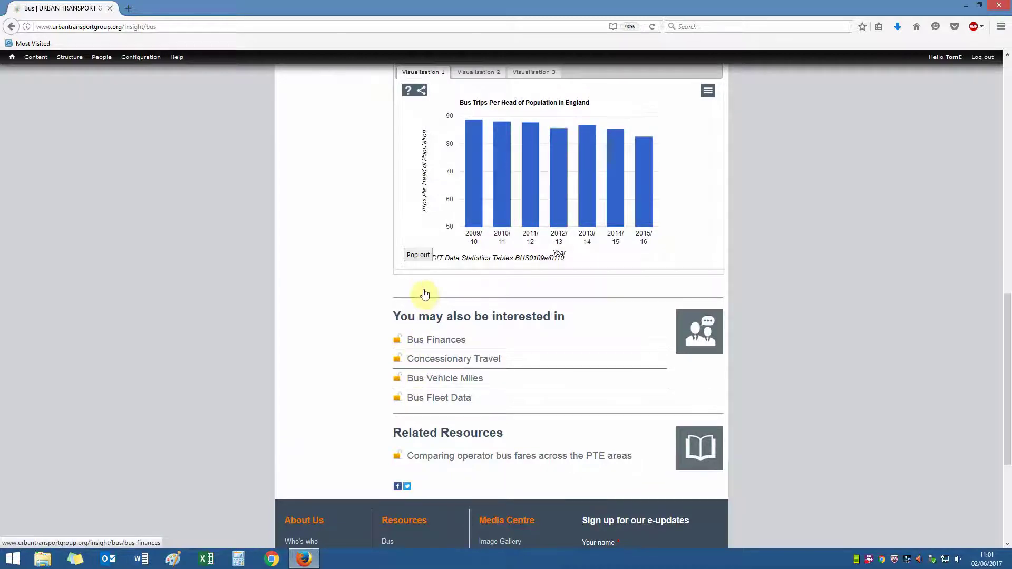
left_click(418, 256)
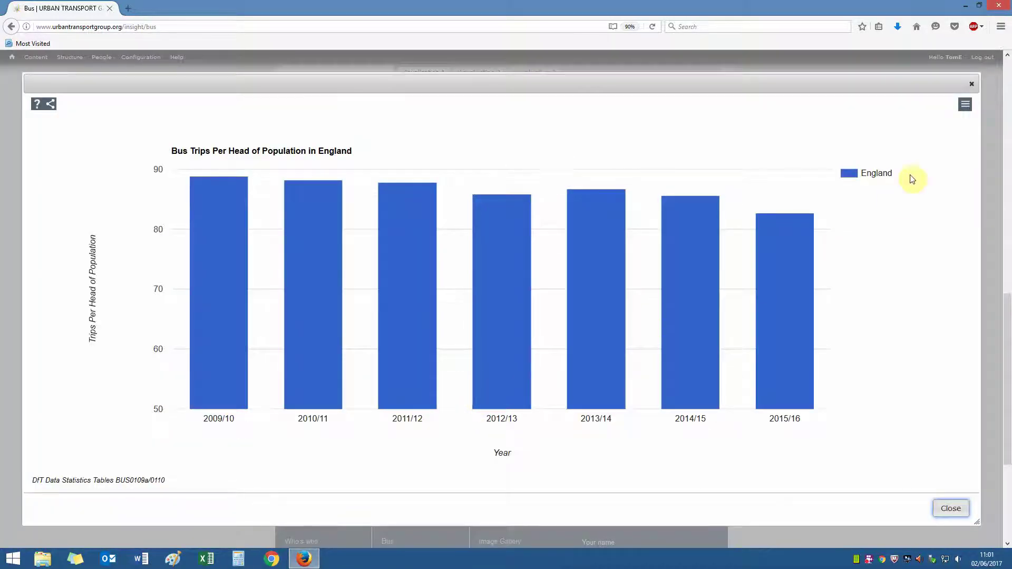
left_click(965, 105)
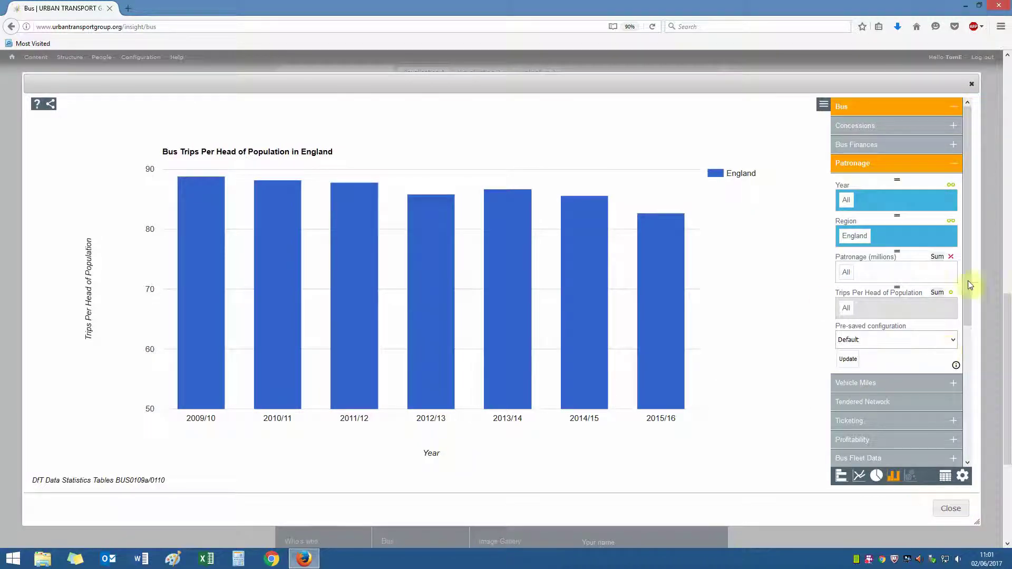
Step: Browse the available data topics and the Bus subtopics, and return to the Patronage filters
left_click(955, 168)
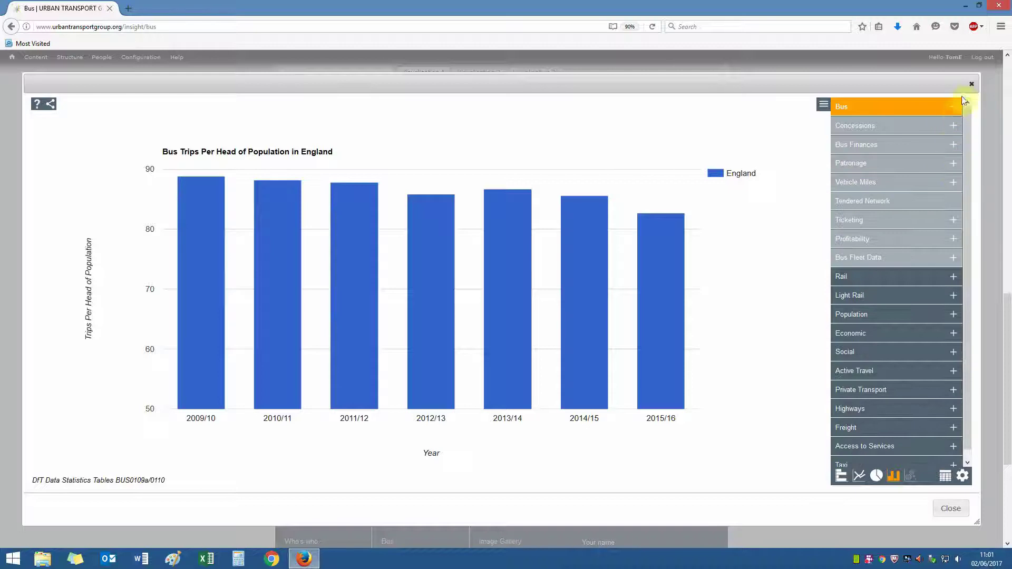
left_click(956, 110)
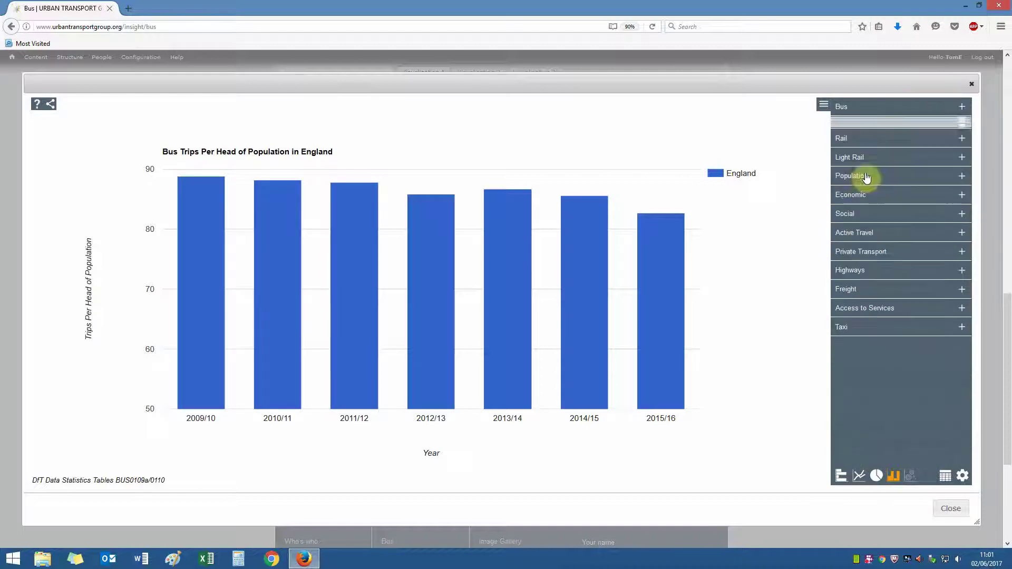
left_click(962, 111)
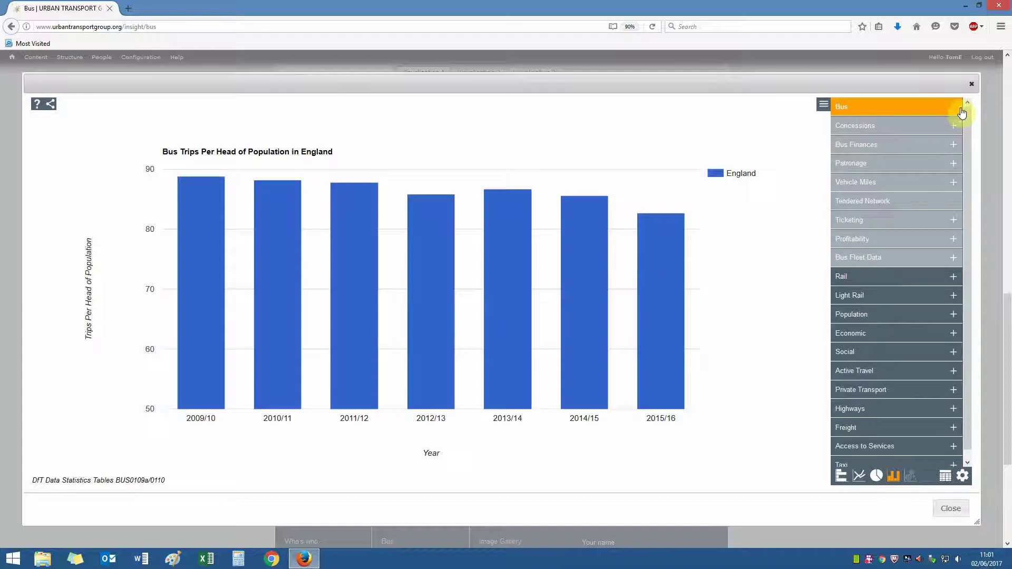
left_click(954, 168)
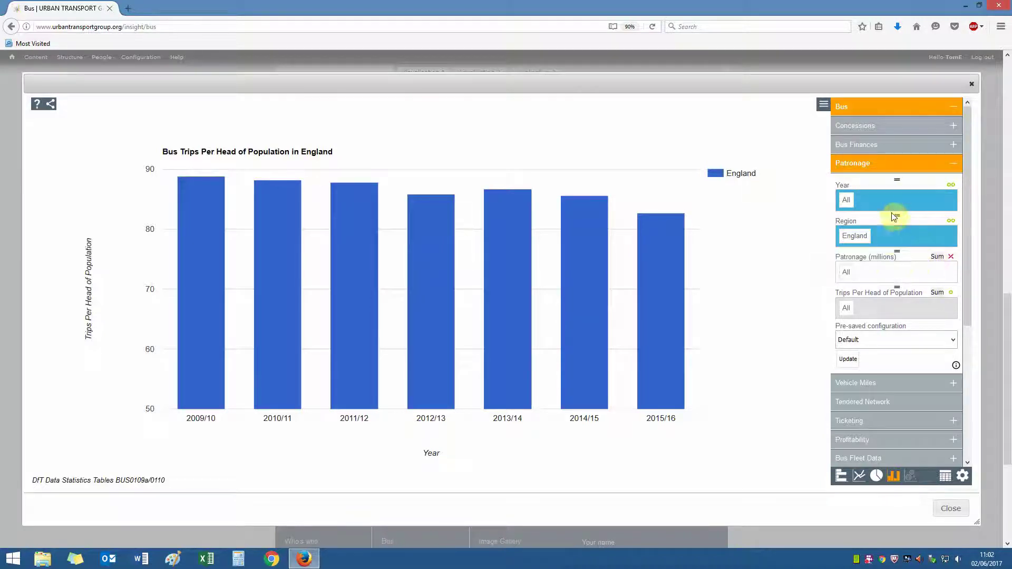
Step: Replace England in the Patronage Region filter with Greater Manchester ITA, Merseyside ITA and South Yorkshire ITA
left_click(892, 237)
left_click(878, 237)
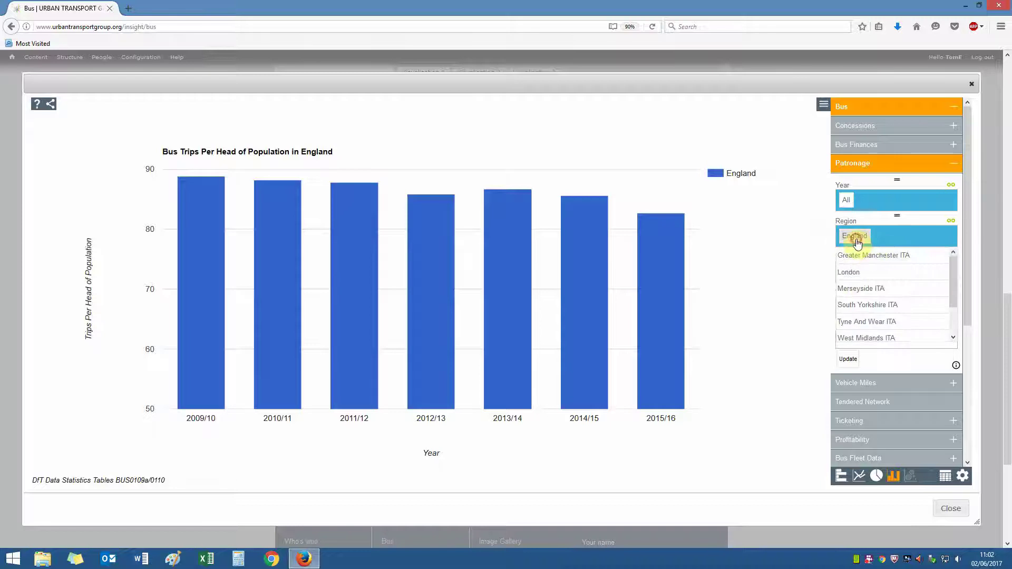
left_click(858, 242)
left_click(859, 288)
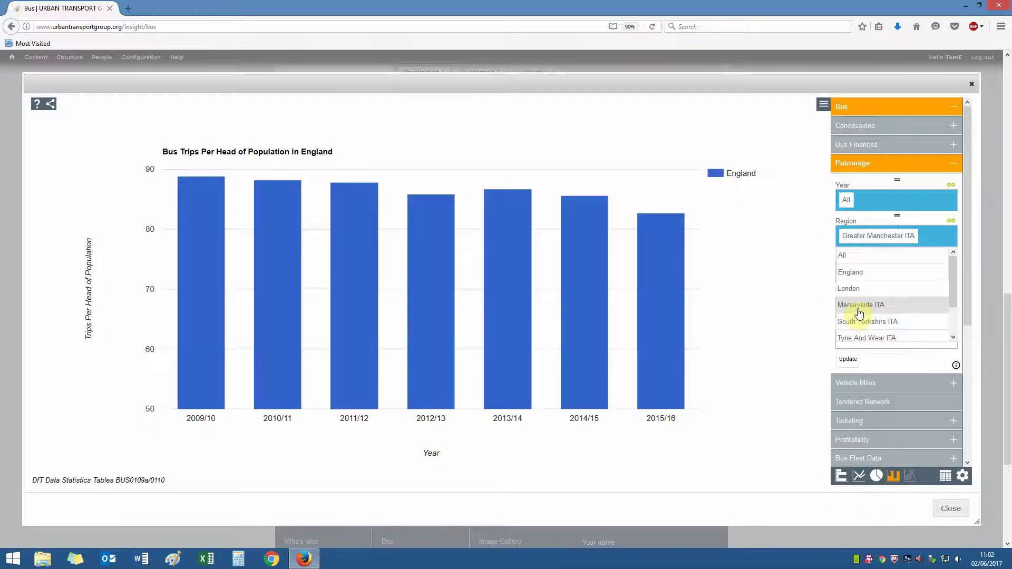
left_click(860, 310)
left_click(863, 321)
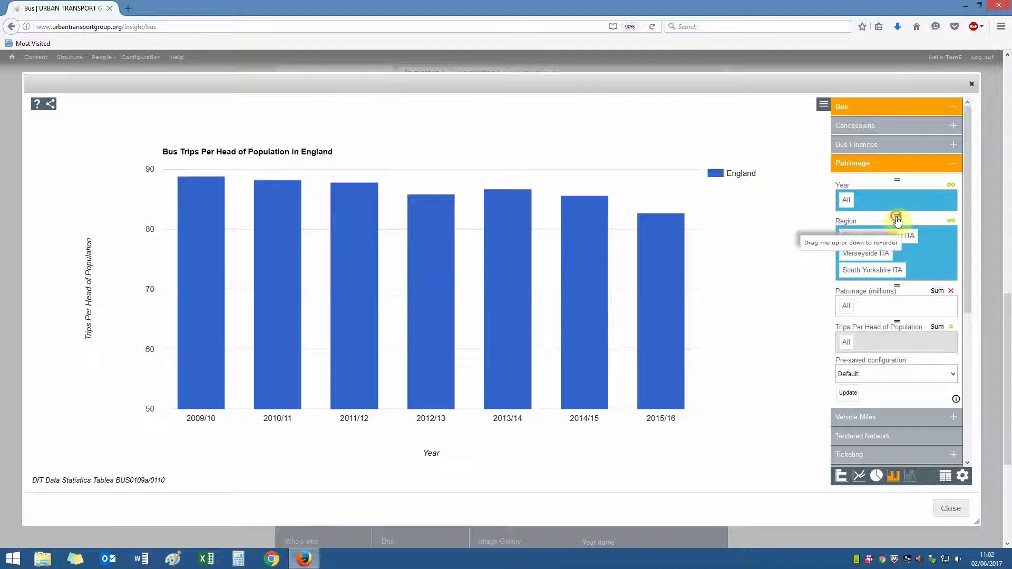
Step: Update the chart with Region ordered above Year, and again with Year moved back above Region
left_click_drag(897, 220, 897, 188)
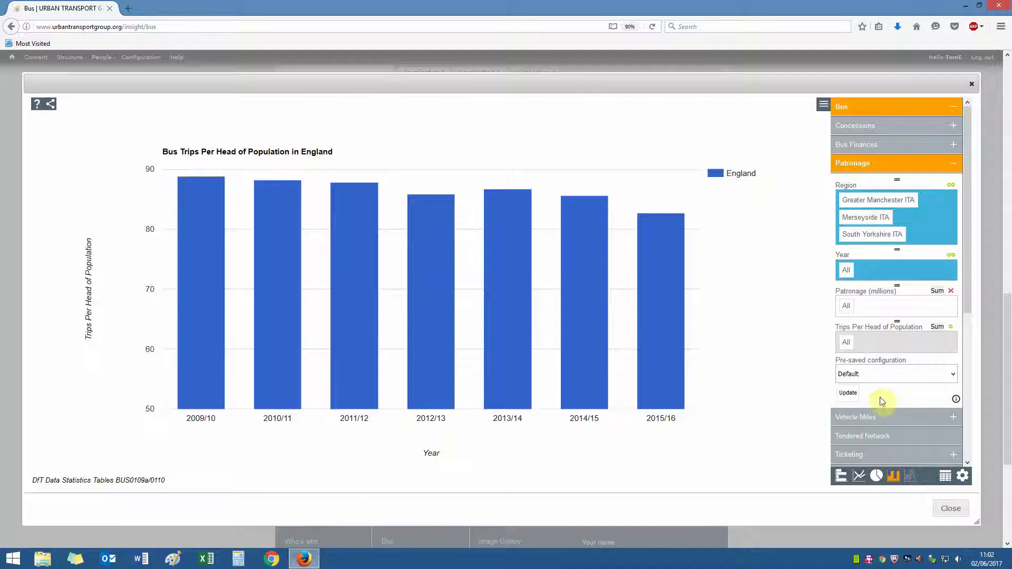
left_click(845, 394)
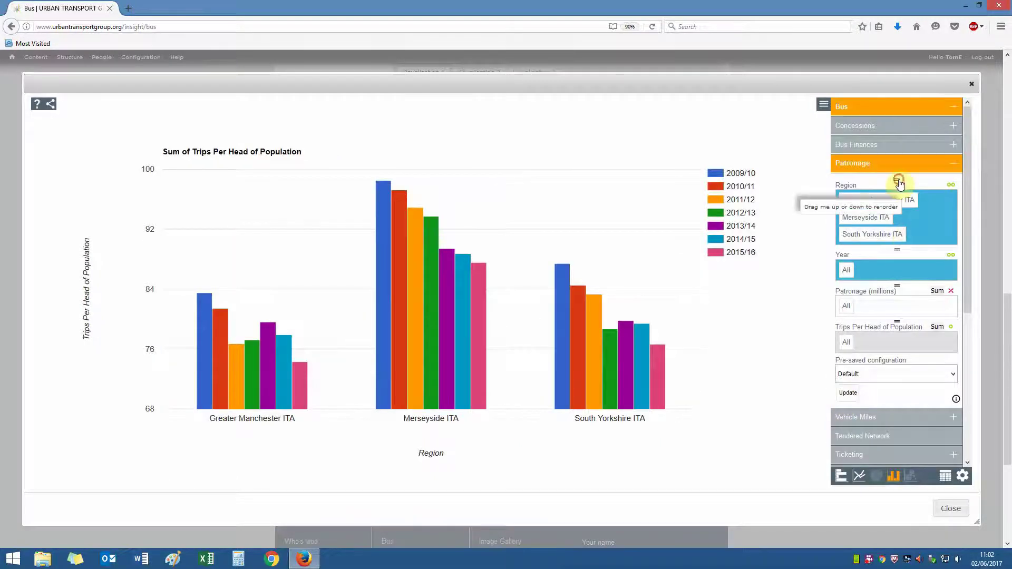
left_click_drag(899, 183, 909, 240)
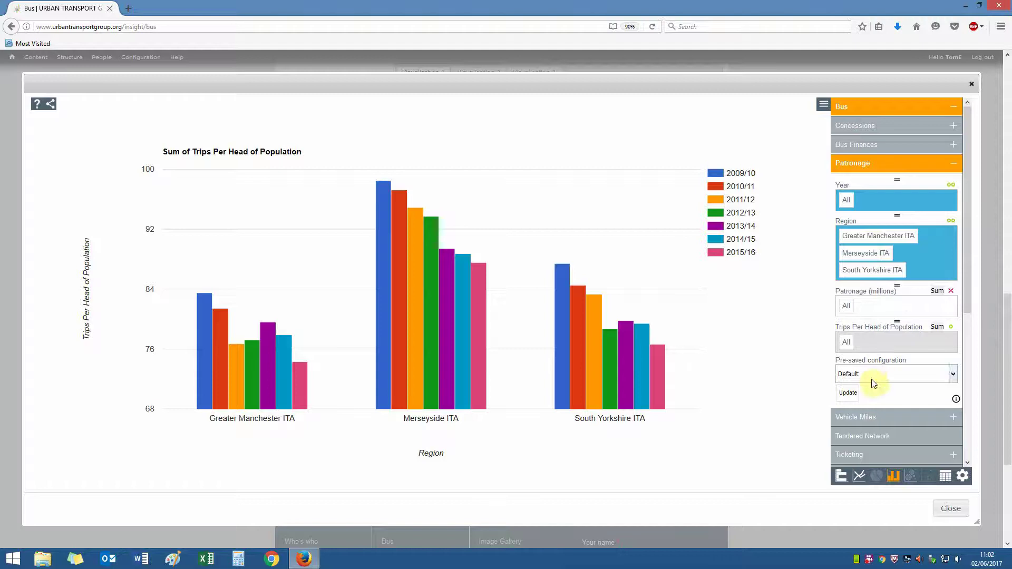
left_click(847, 393)
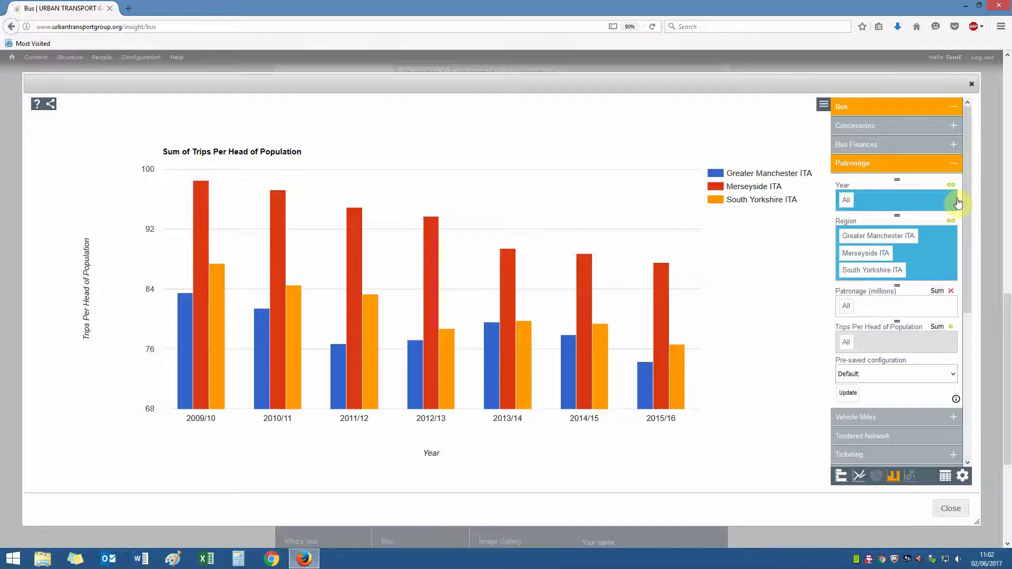
Step: Update the chart with the Region grouping removed, and again with Region grouped and the Year grouping removed
left_click(955, 226)
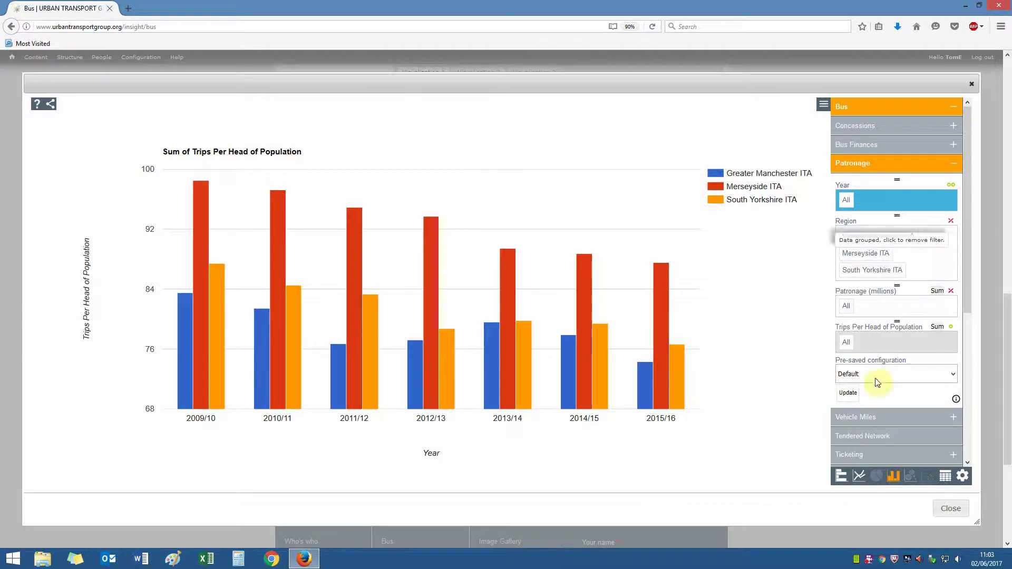
left_click(851, 394)
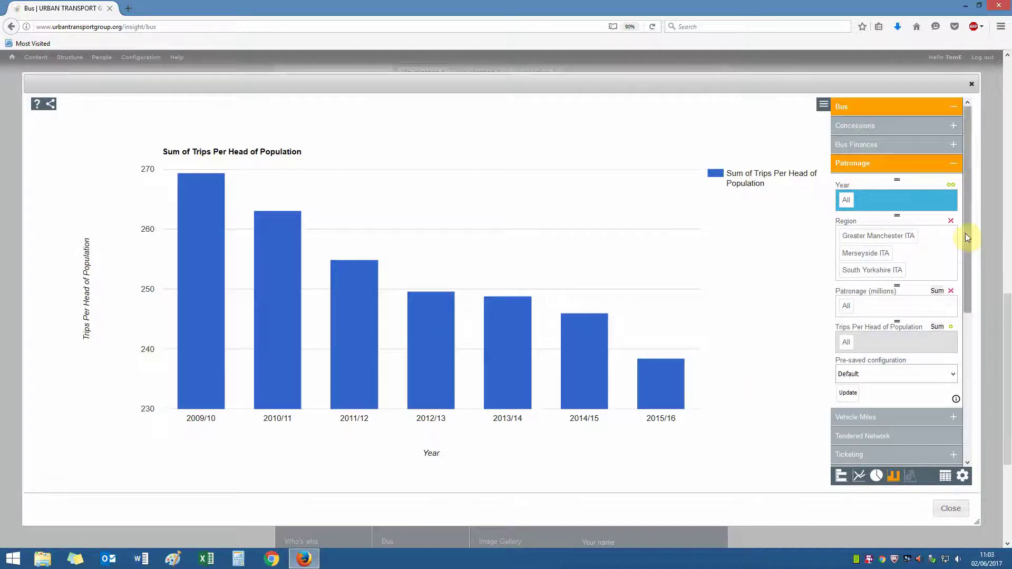
left_click(952, 221)
left_click(954, 222)
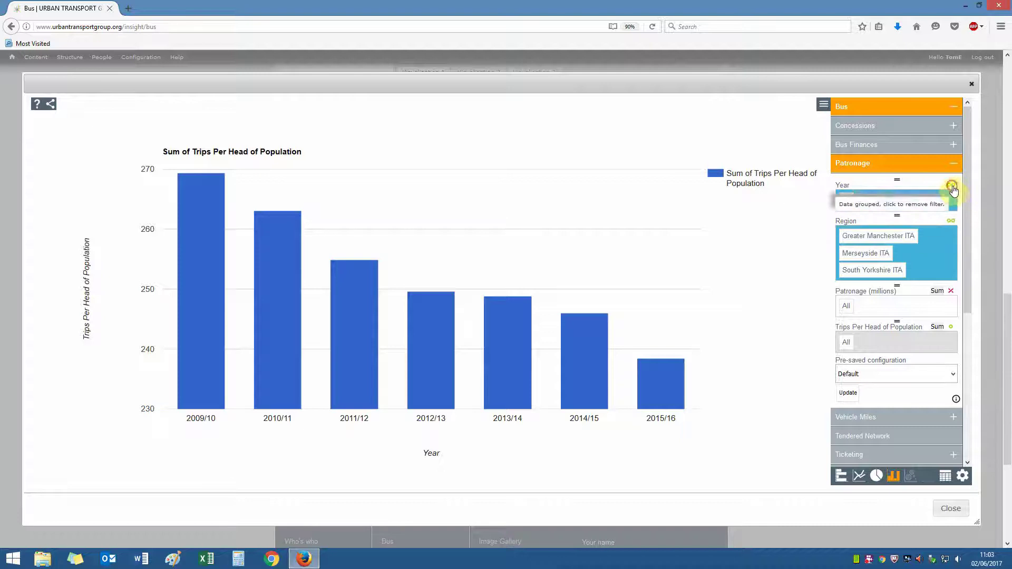
left_click(850, 393)
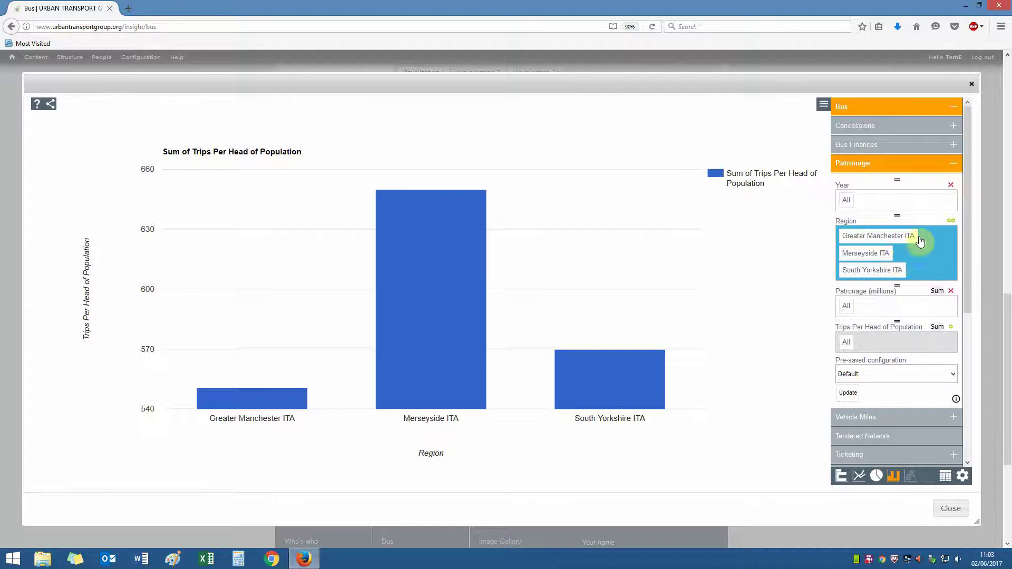
Step: Set Region to filter the data without grouping it, and update the chart
left_click(953, 223)
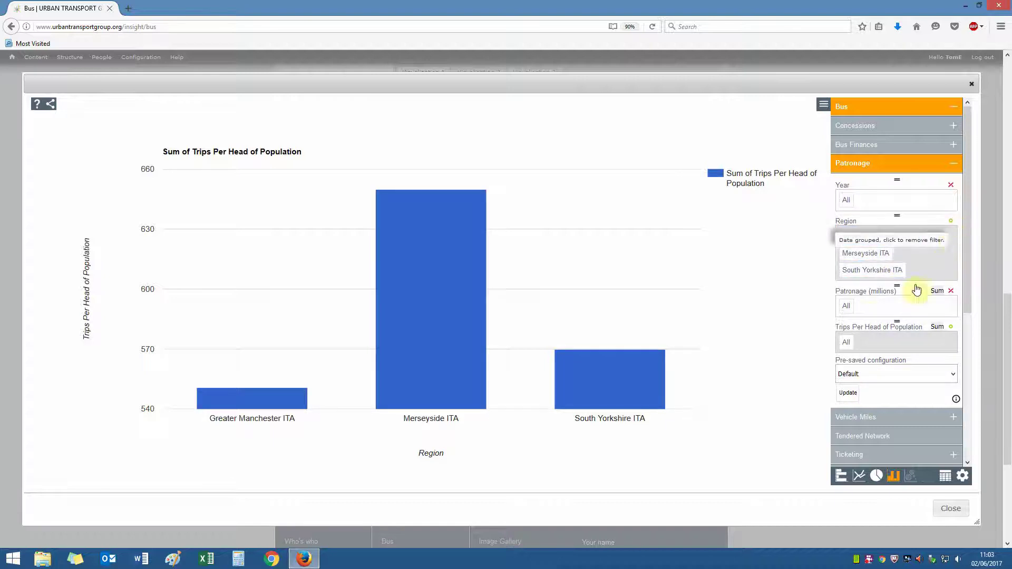
left_click(849, 393)
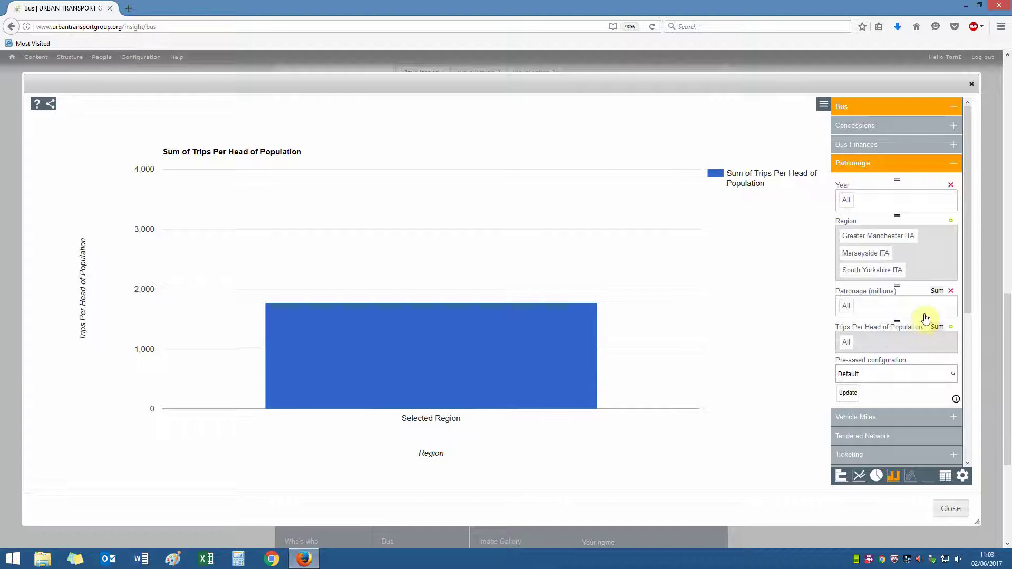
Step: Cycle the Patronage (millions) data option through Avg and Raw and back to Sum
left_click(938, 290)
left_click(850, 394)
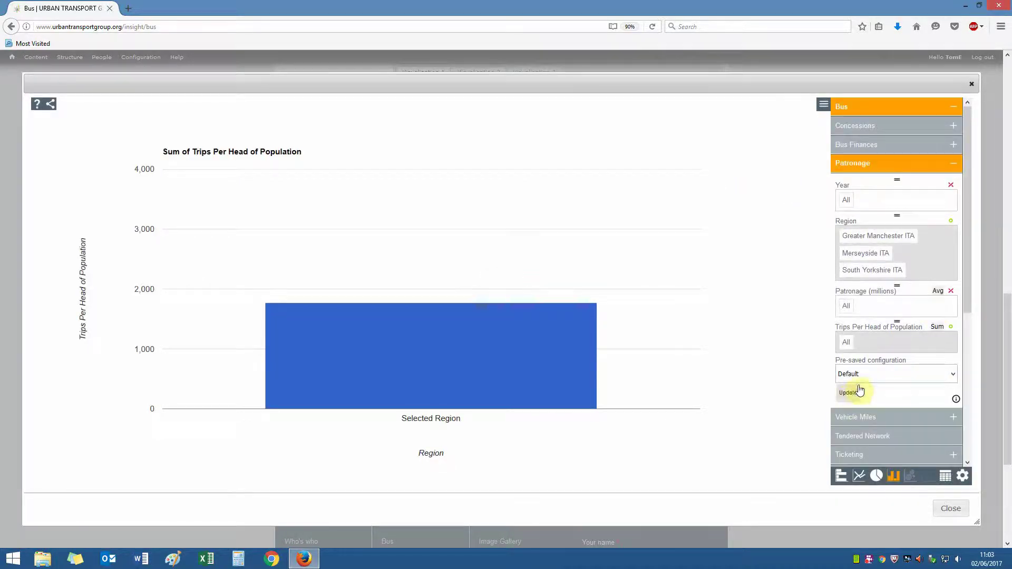
left_click(938, 291)
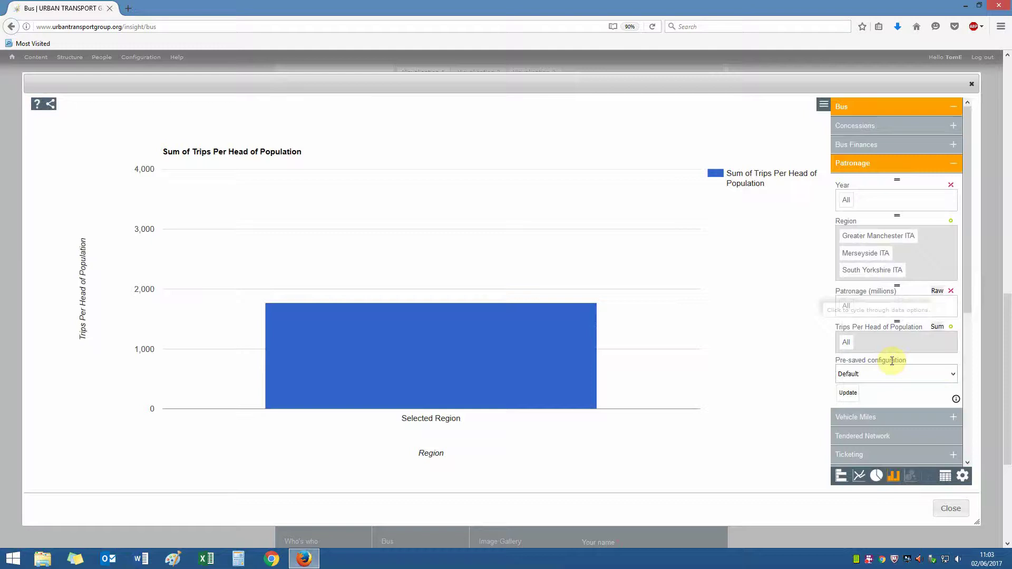
left_click(848, 393)
left_click(939, 291)
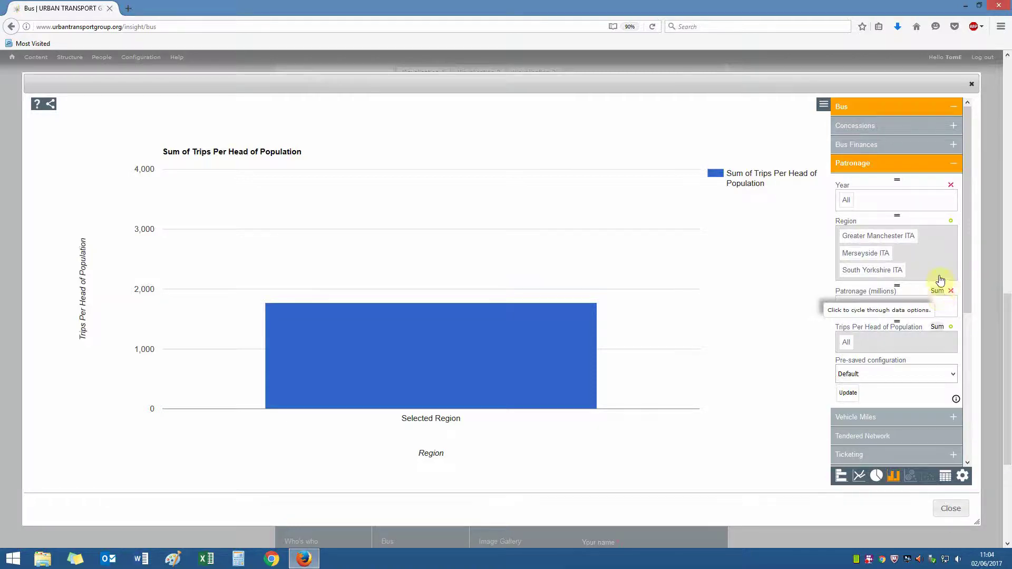
Step: Group the data by both Year and Region again and update the chart
left_click(953, 185)
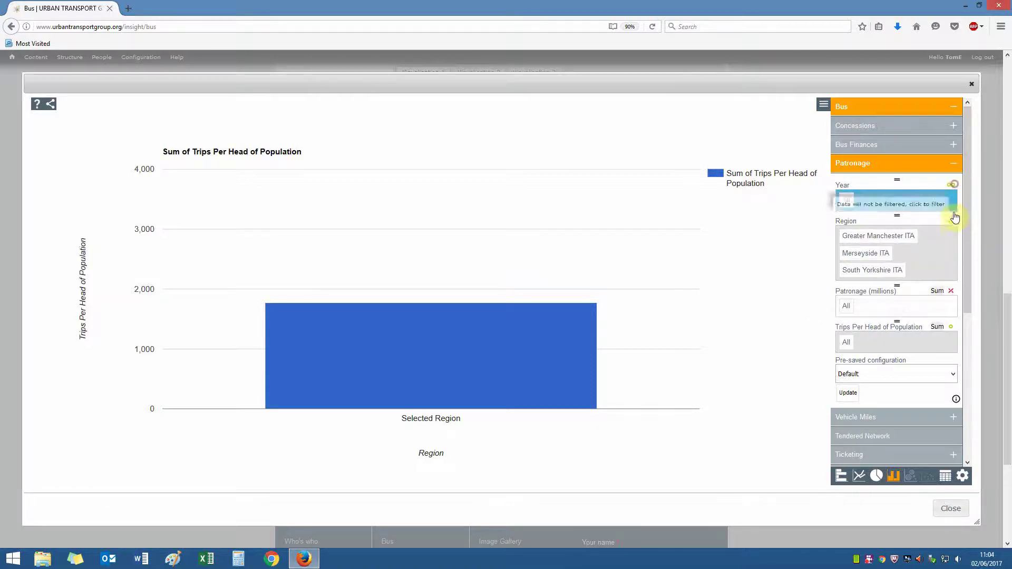
left_click(951, 221)
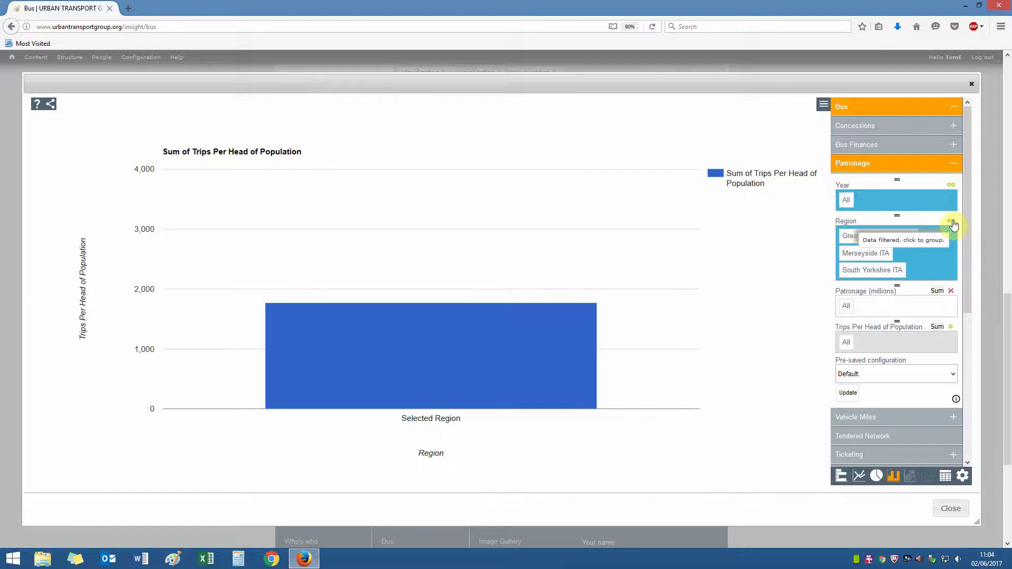
left_click(848, 393)
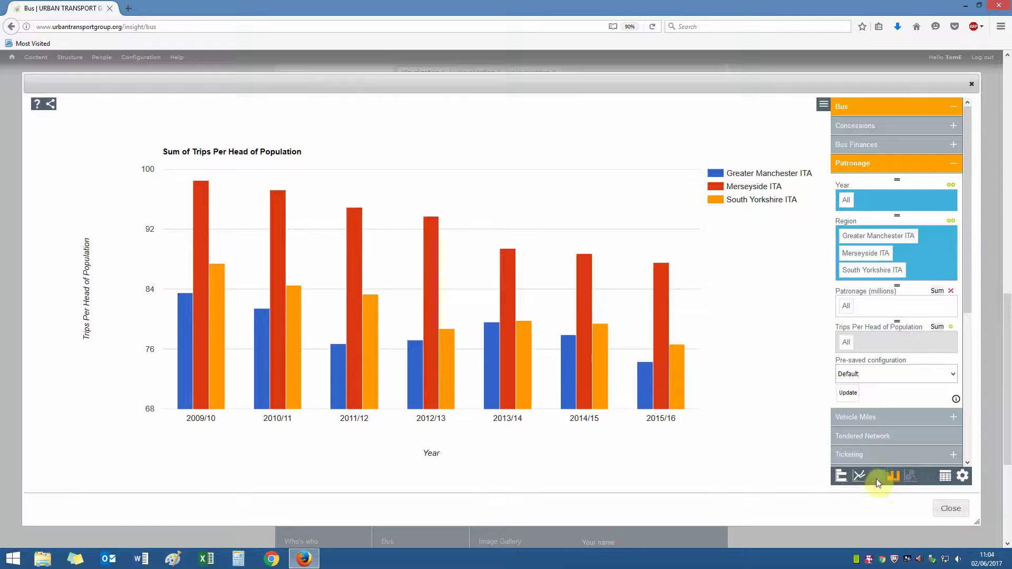
Step: Display the data as a horizontal bar chart and a line chart, and finish with the table view
left_click(847, 483)
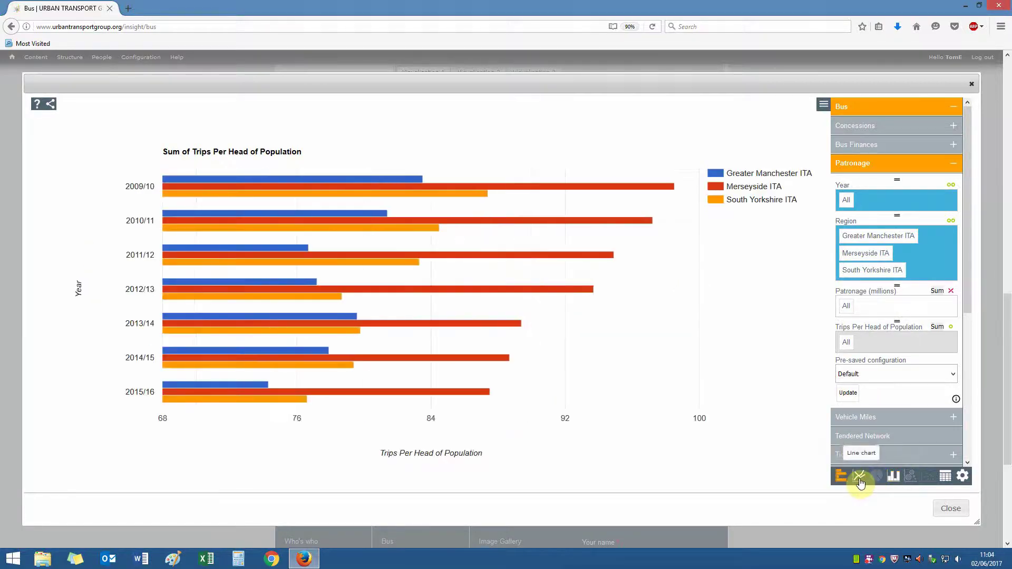
left_click(860, 480)
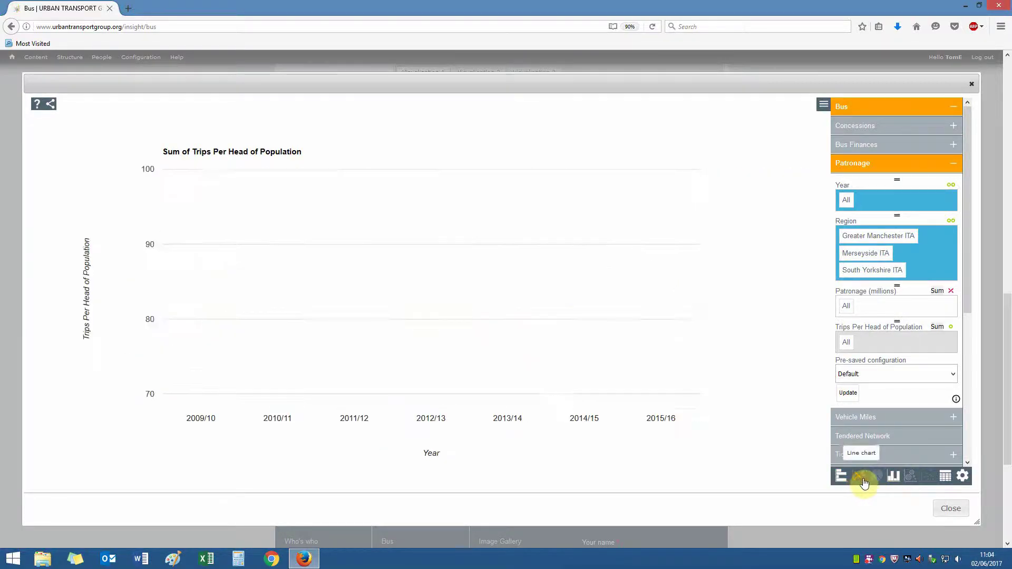
left_click(946, 477)
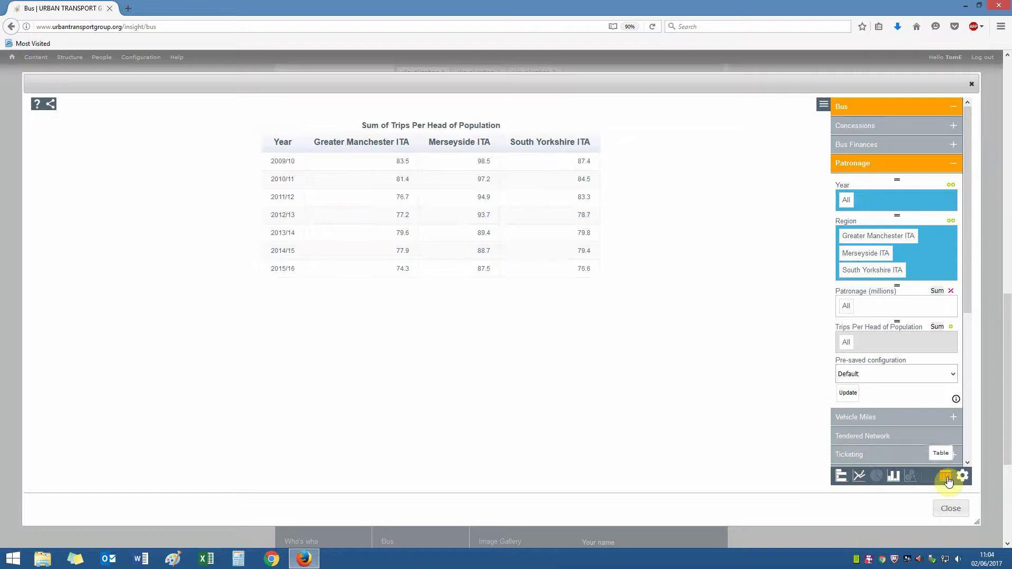
Step: Review the chart settings for the visualisation title, horizontal and vertical axes and sorting, and close them without applying changes
left_click(962, 476)
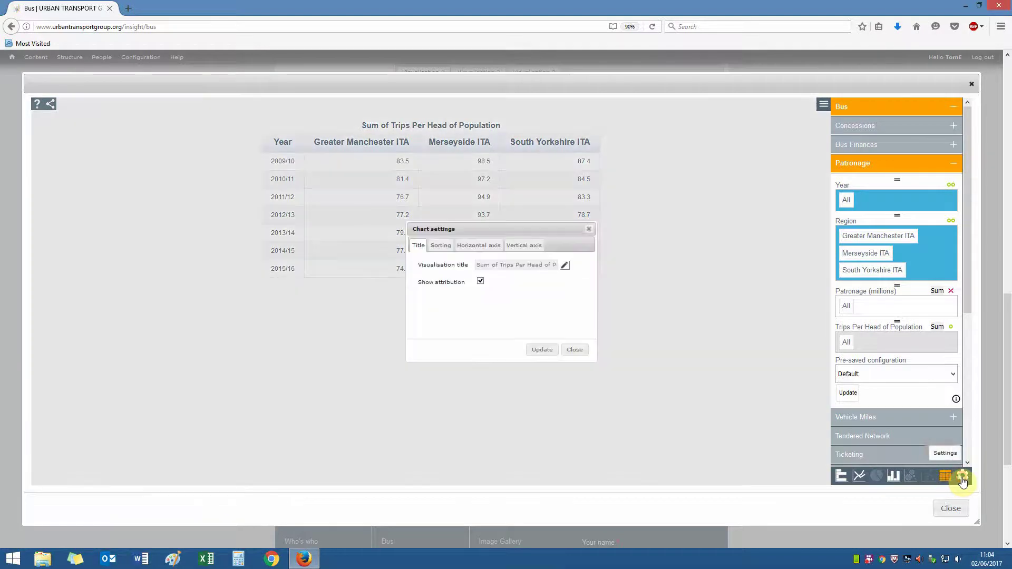
left_click(565, 265)
left_click(503, 264)
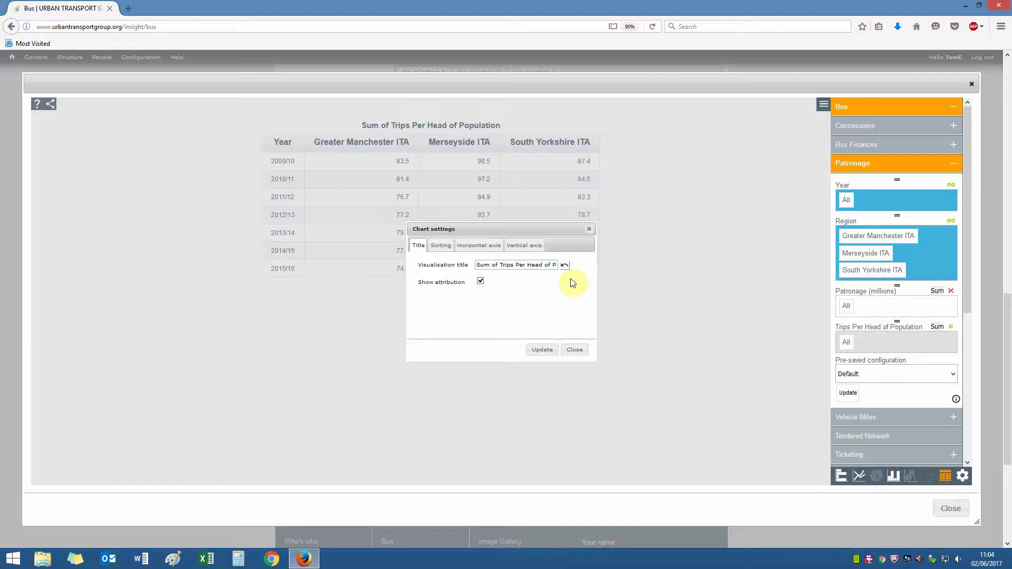
left_click(496, 243)
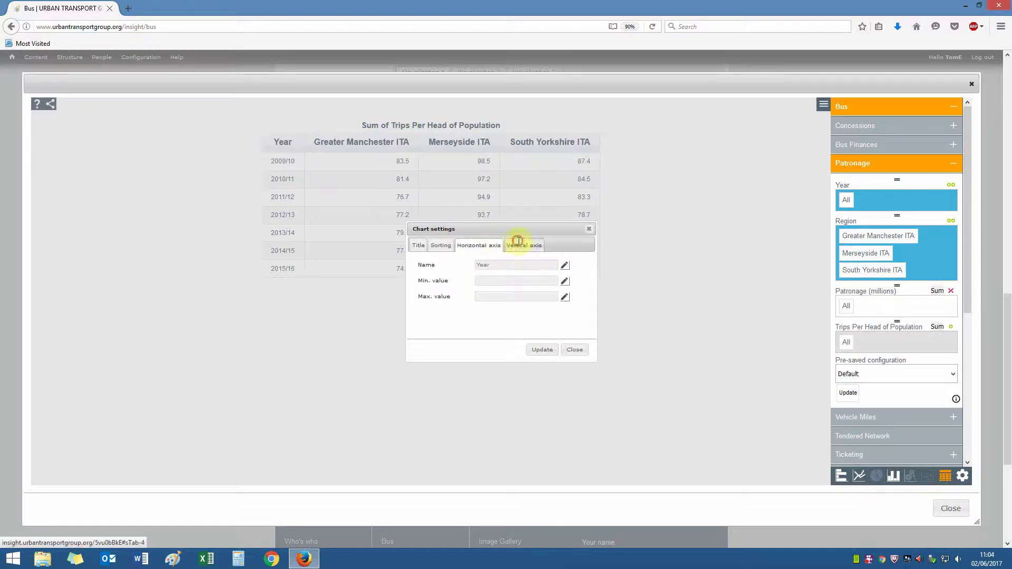
left_click(524, 245)
left_click(441, 245)
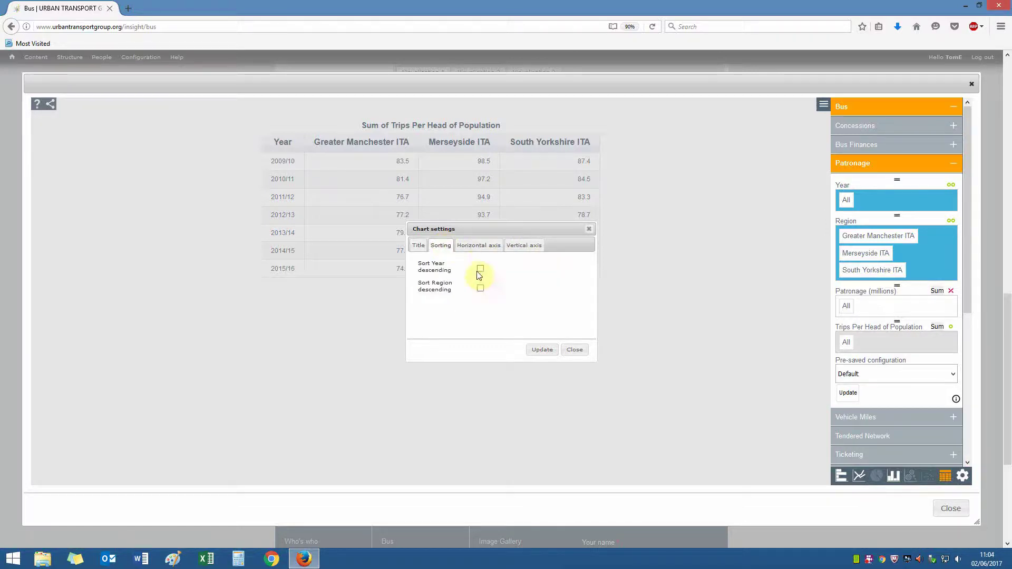
left_click(486, 252)
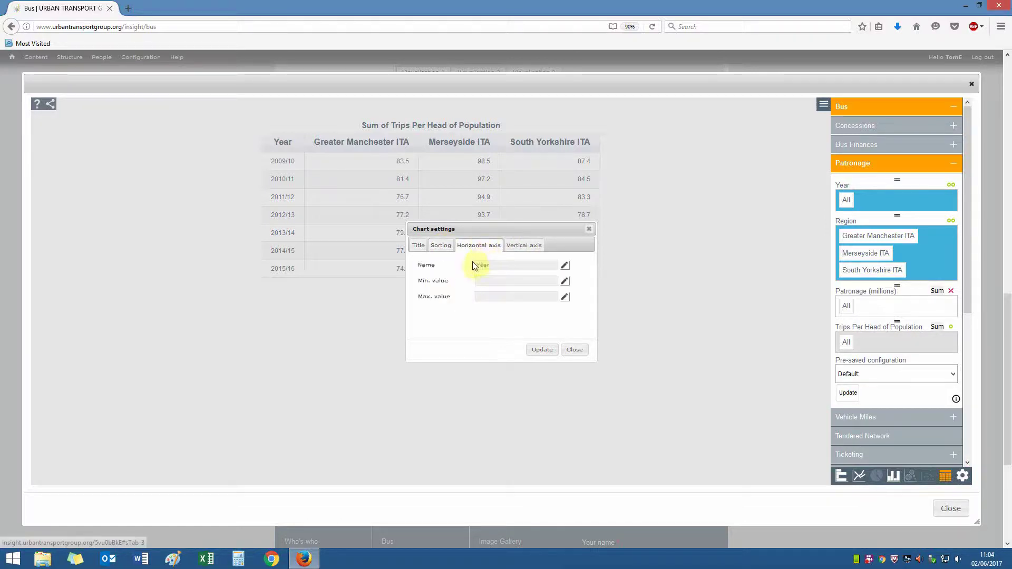
left_click(575, 350)
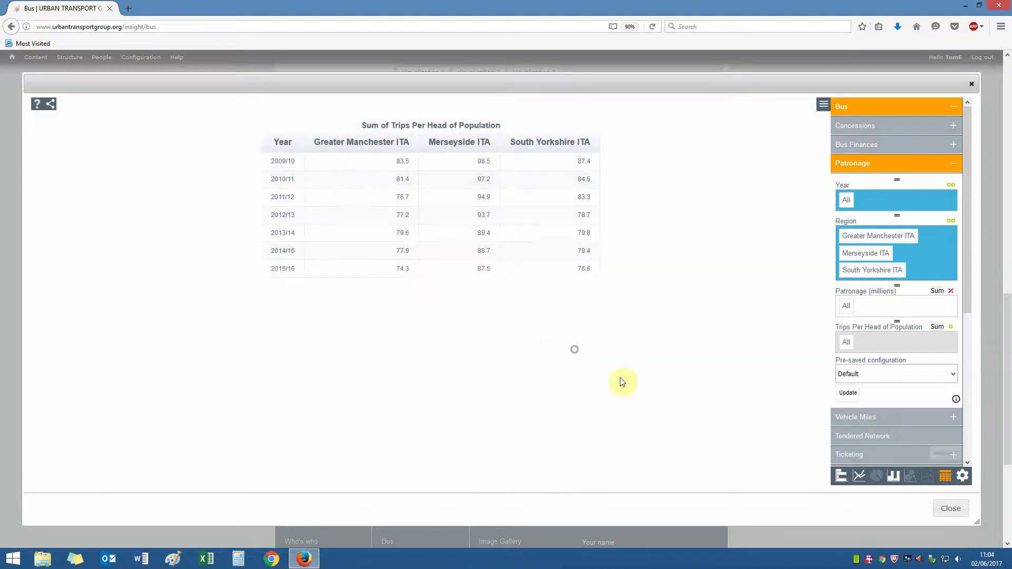
Step: Display the data as a vertical bar chart, then highlight the full iFrame embed code and its source URL in the sharing options
left_click(898, 479)
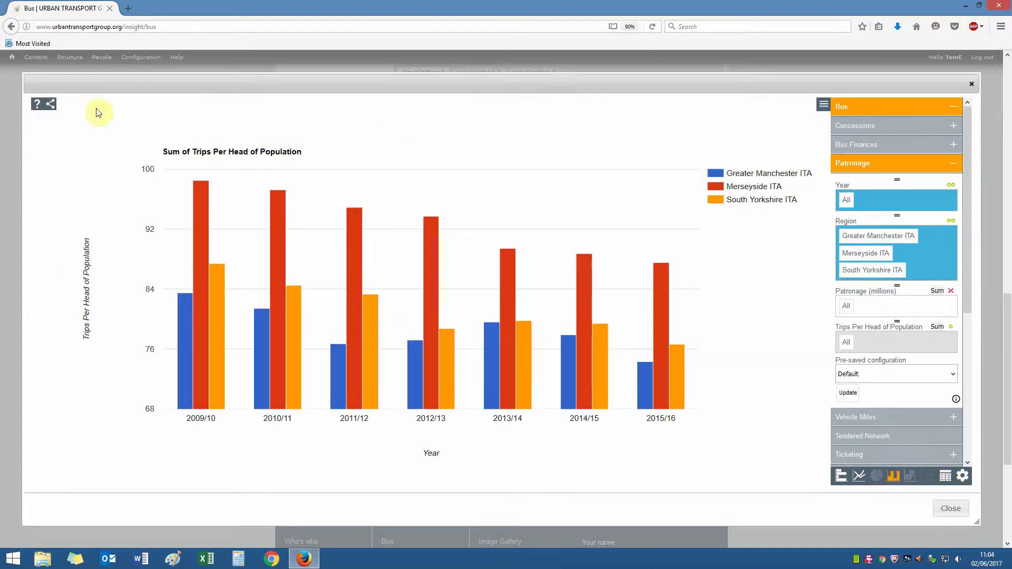
left_click(54, 108)
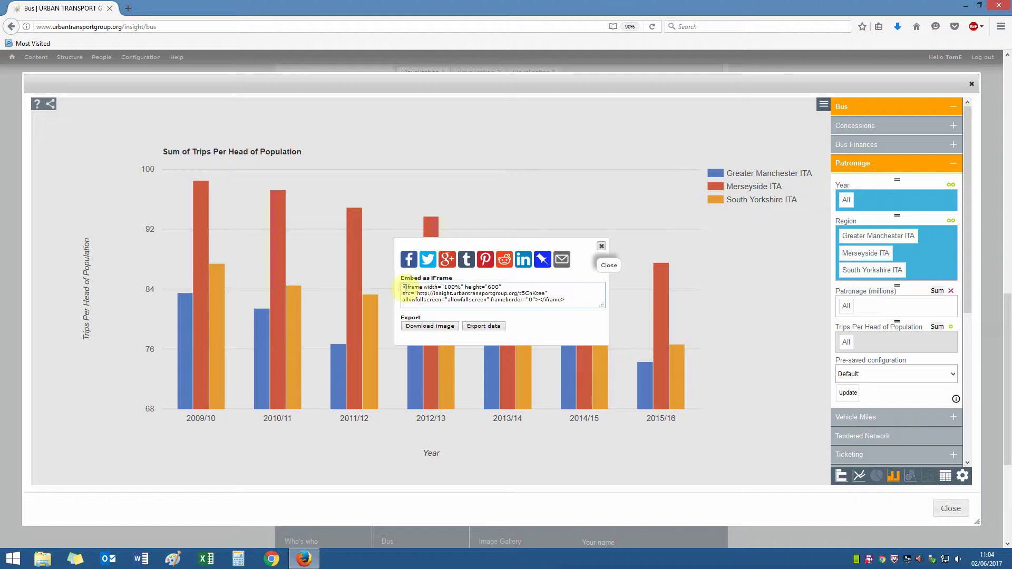
left_click_drag(405, 288, 575, 301)
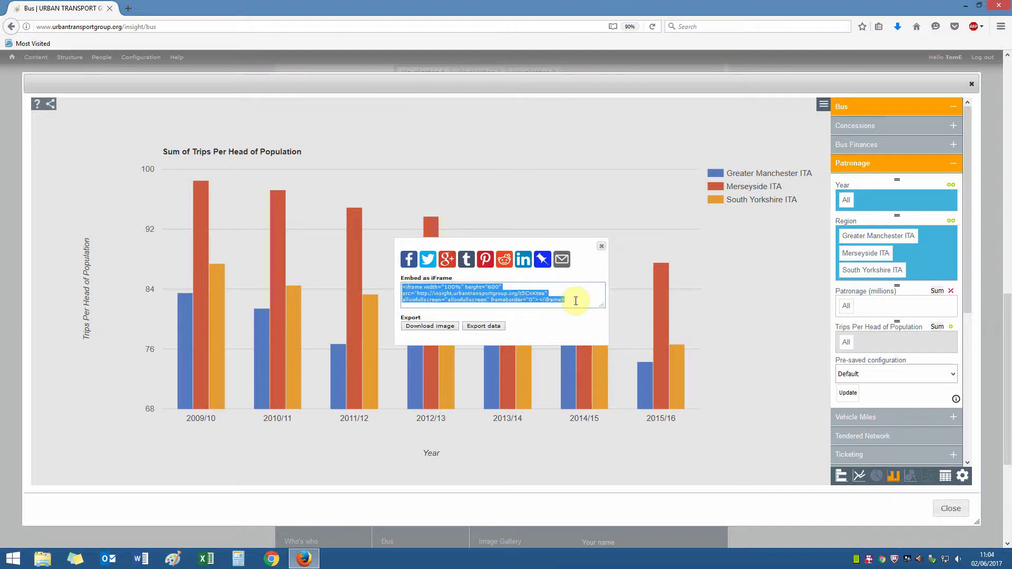
left_click(543, 292)
left_click_drag(495, 294, 416, 293)
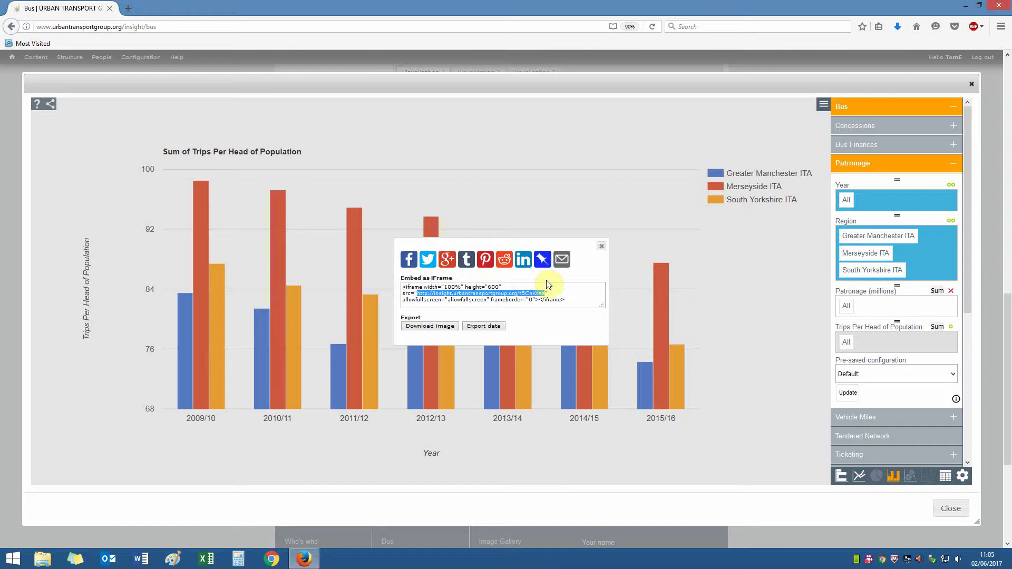
left_click(604, 249)
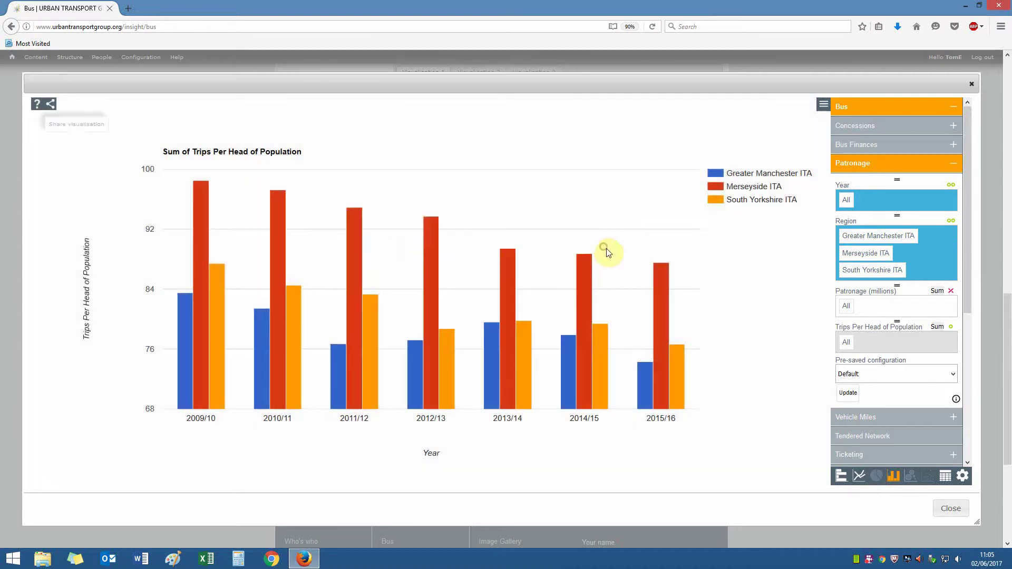